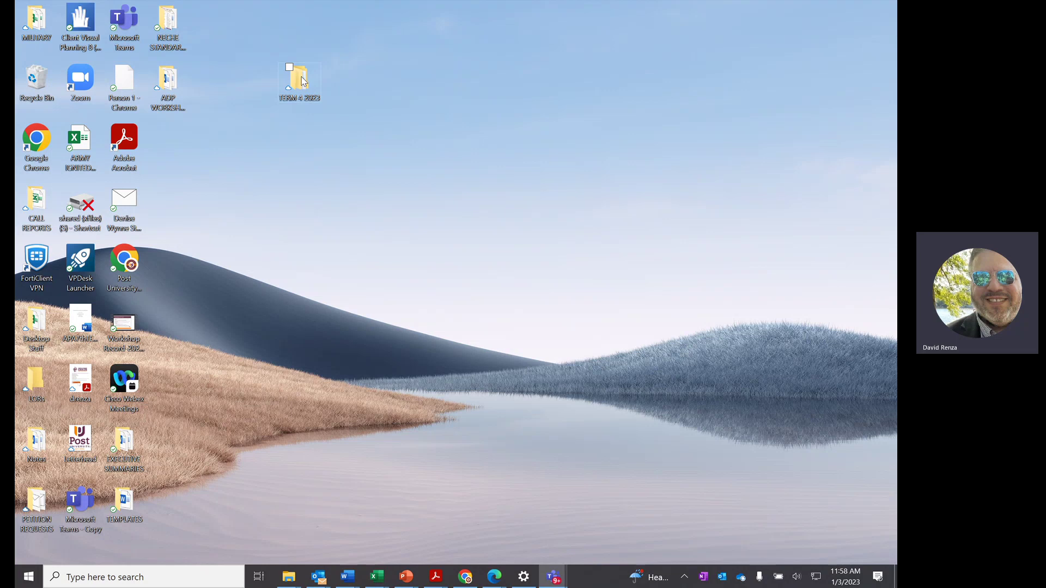
# - Create a new desktop folder named 'TERM 5 2023' beside TERM 4 2023
pyautogui.rightClick(344, 77)
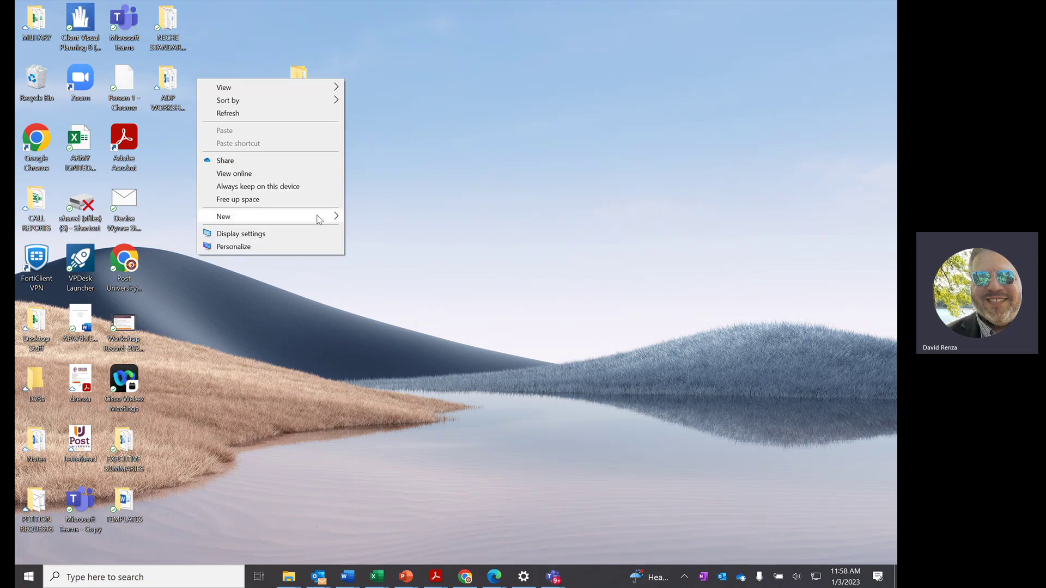
pyautogui.moveTo(320, 219)
pyautogui.click(366, 217)
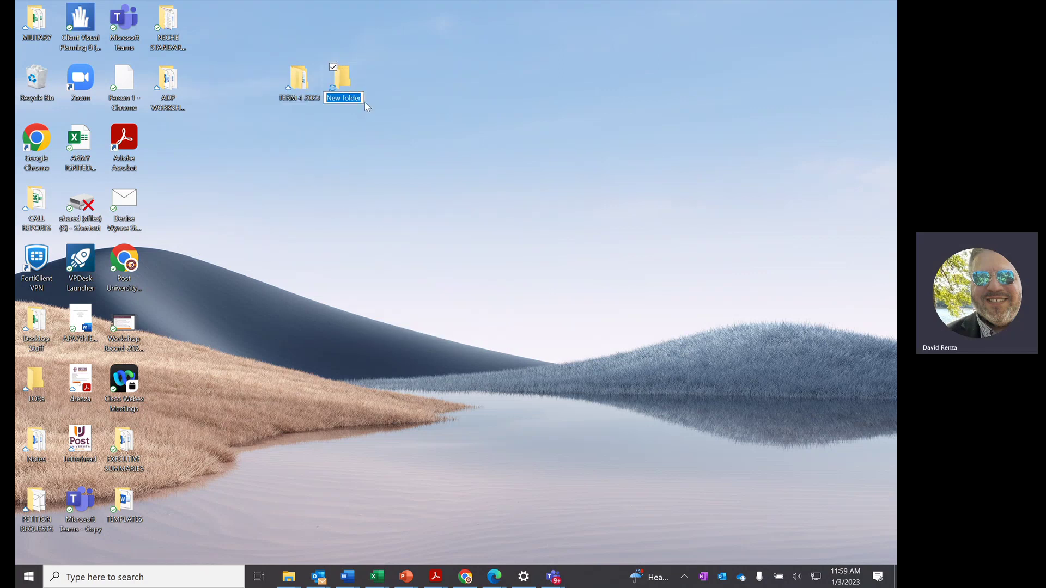
pyautogui.write('TERM 5 2023')
pyautogui.press('Return')
# - Open TERM 5 2023 and create a subfolder named 'ENG 110'
pyautogui.doubleClick(347, 80)
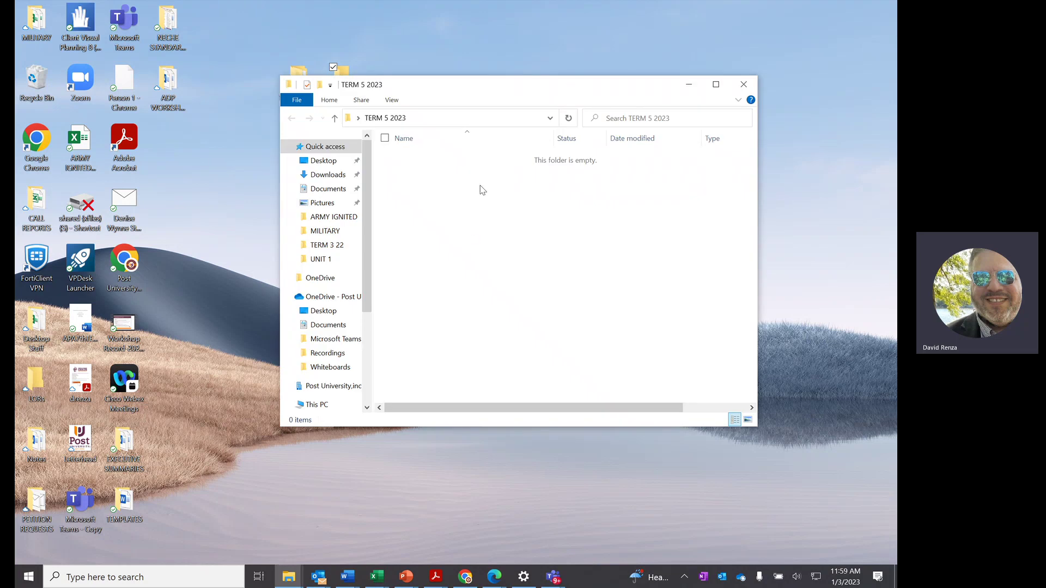
pyautogui.rightClick(464, 212)
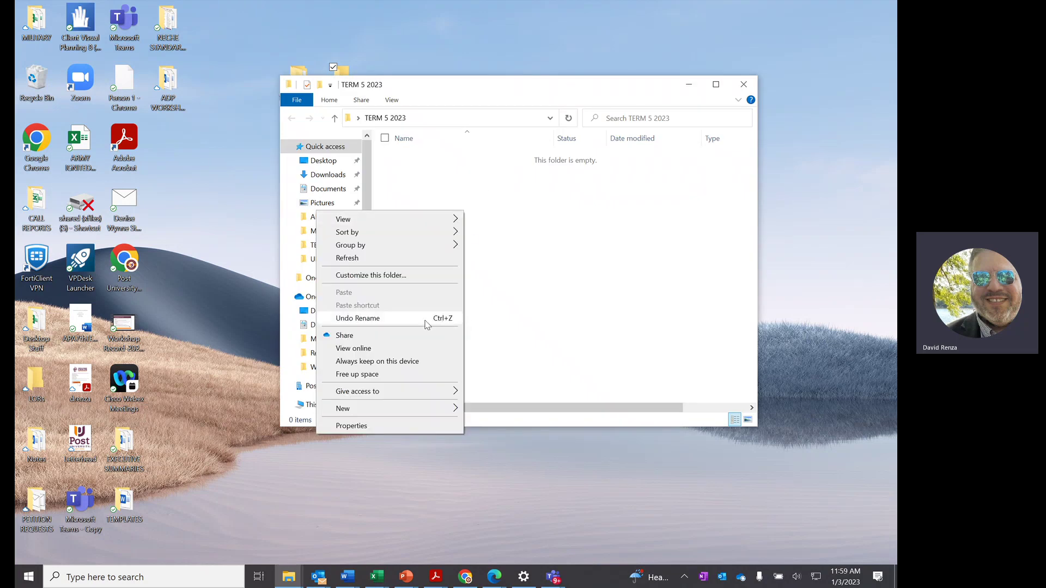
pyautogui.moveTo(435, 410)
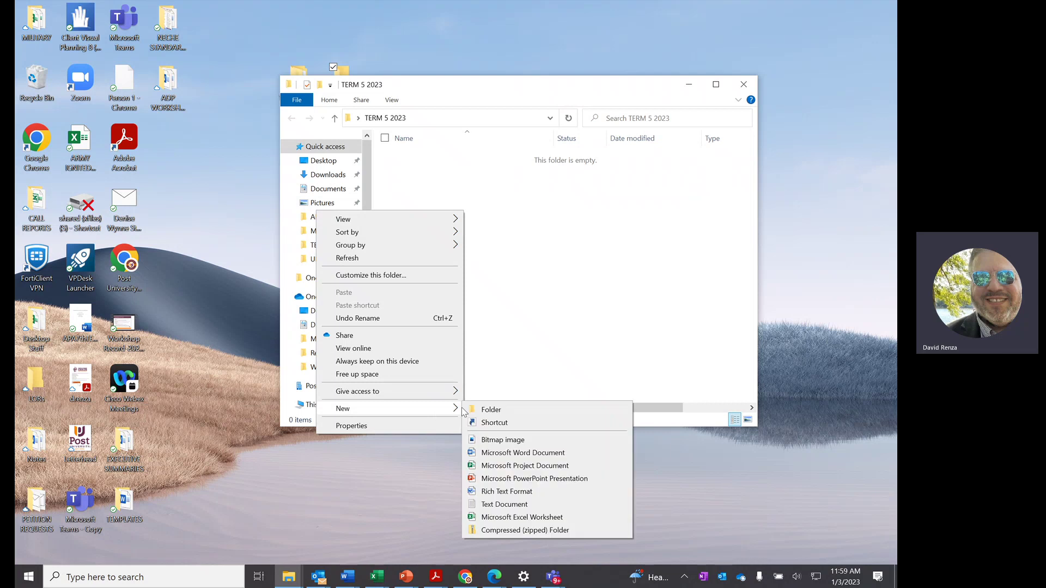
pyautogui.click(486, 409)
pyautogui.write('ENG 101')
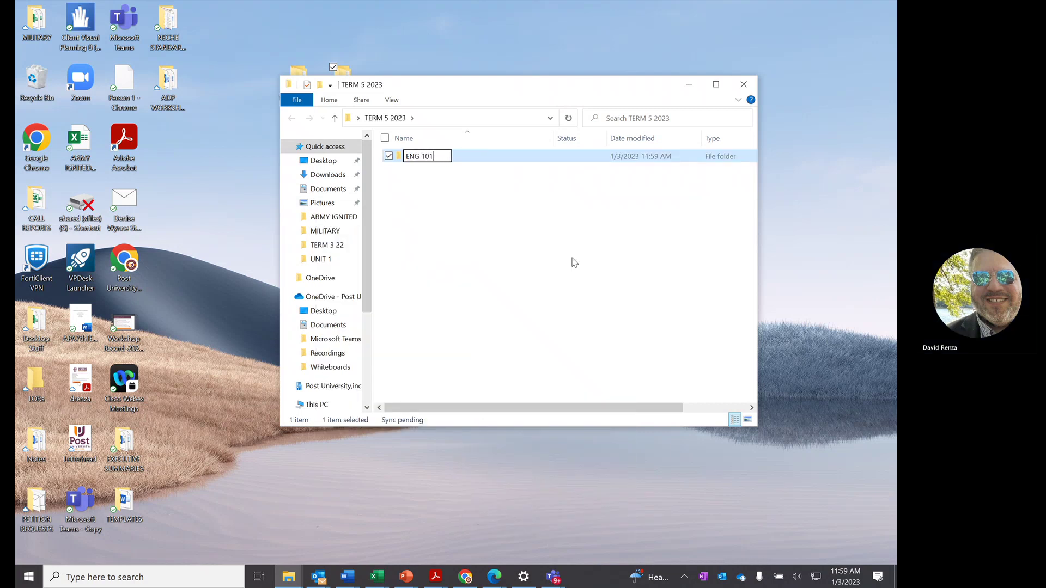
pyautogui.press('BackSpace')
pyautogui.press('BackSpace')
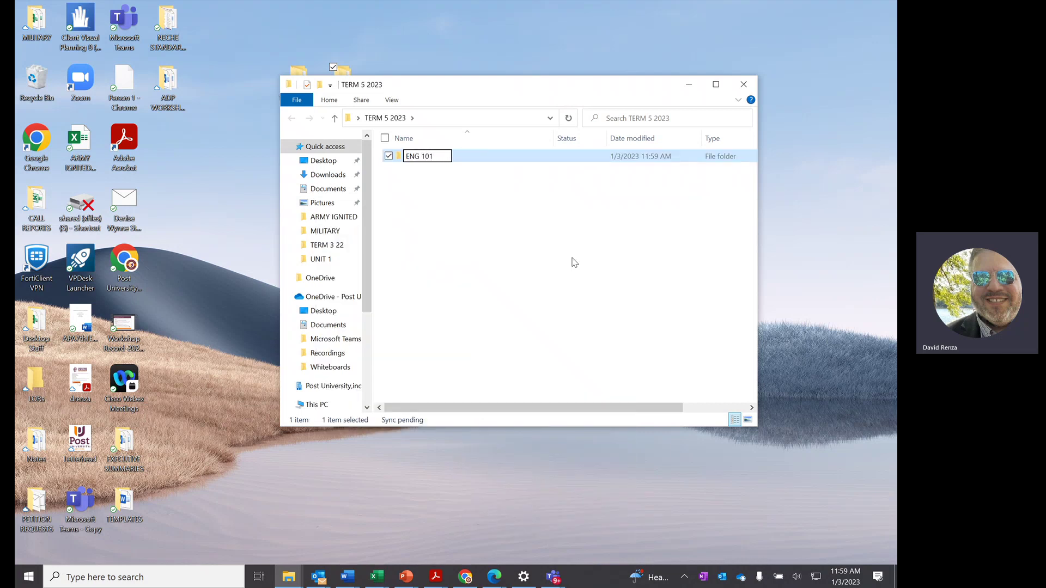
pyautogui.write('10')
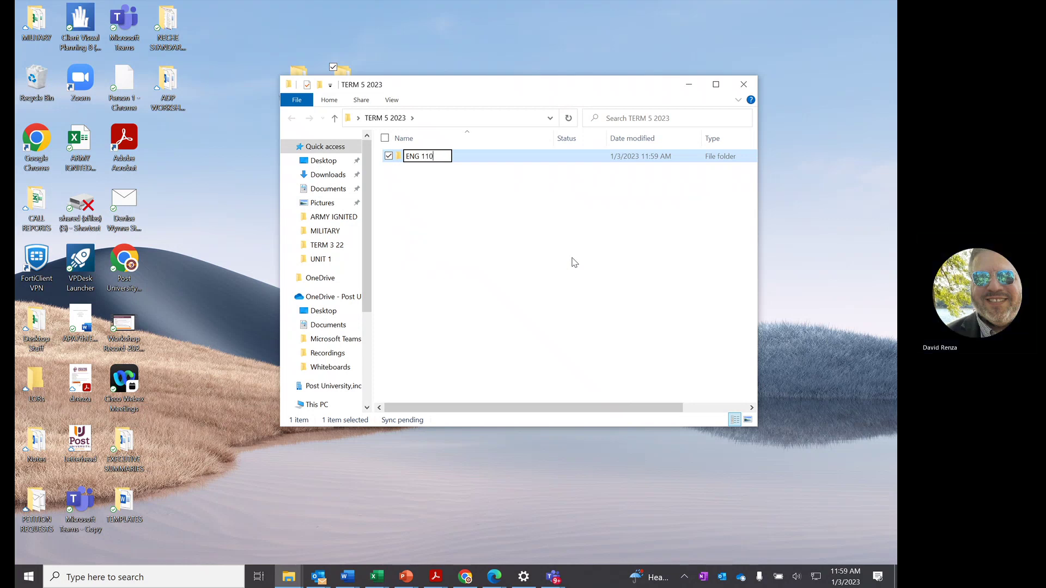
pyautogui.press('Return')
# - Add a second subfolder named 'MGT 105' and deselect it
pyautogui.rightClick(420, 193)
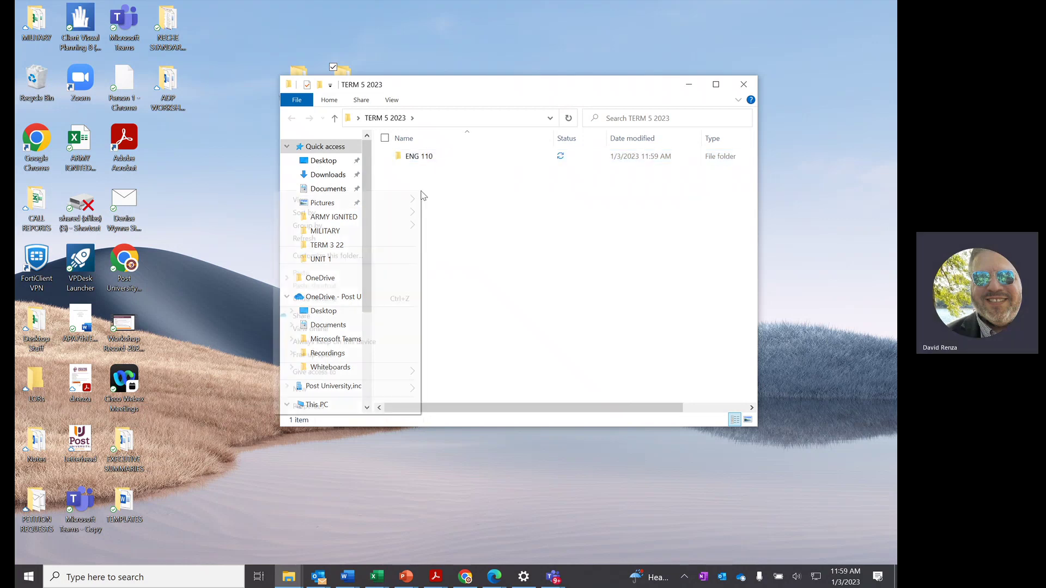
pyautogui.moveTo(385, 390)
pyautogui.click(443, 391)
pyautogui.write('MGT 105')
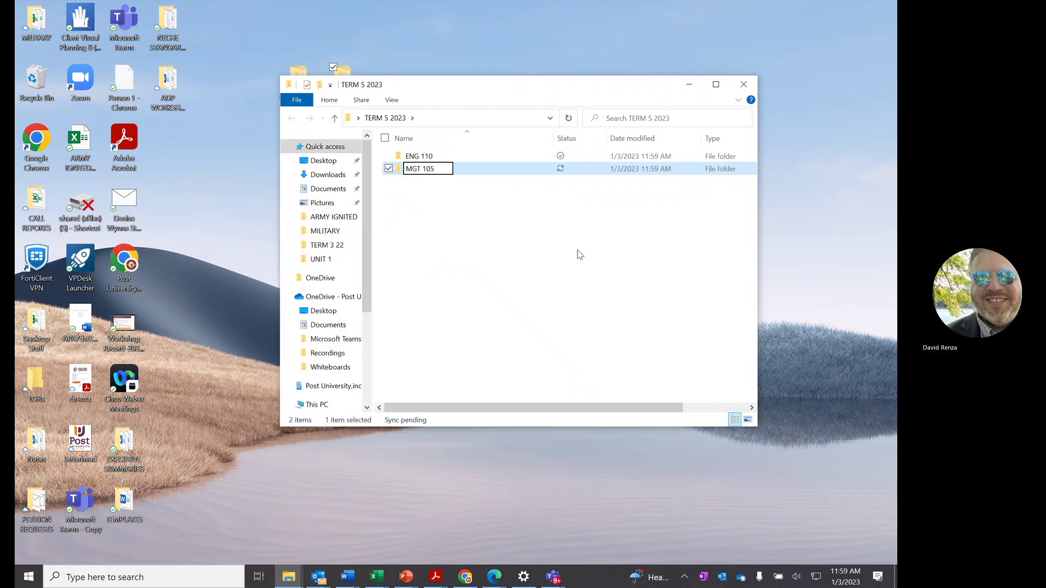
pyautogui.press('Return')
pyautogui.click(525, 264)
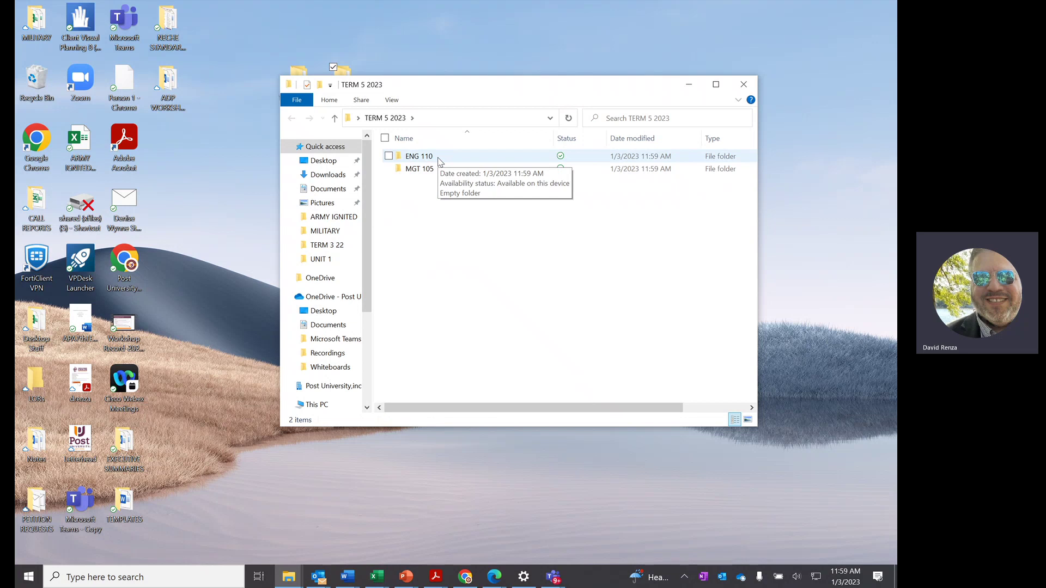
# - Create a 'UNIT 1' folder inside ENG 110, then close the Explorer window
pyautogui.doubleClick(439, 161)
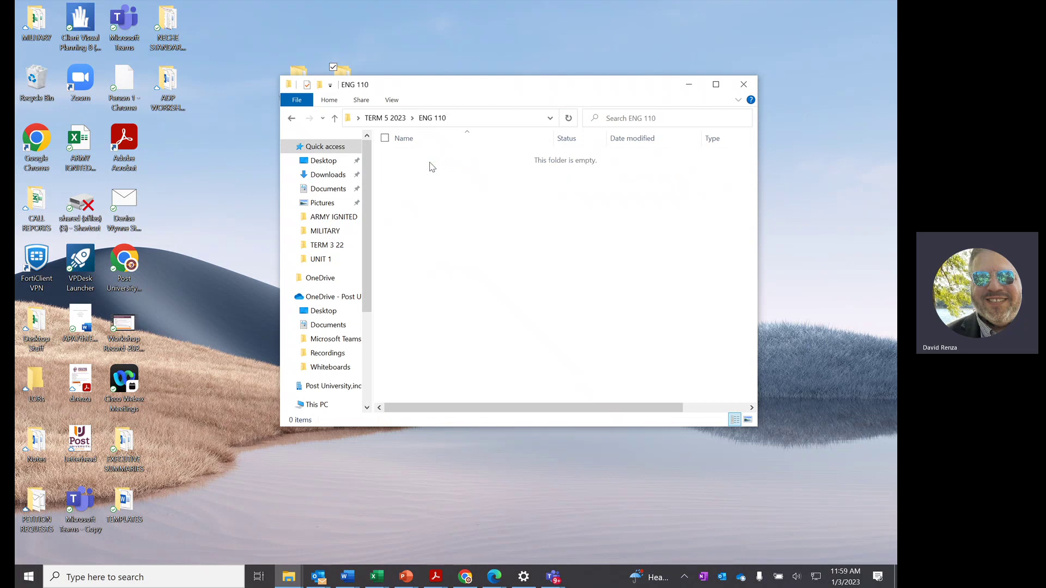
pyautogui.rightClick(426, 175)
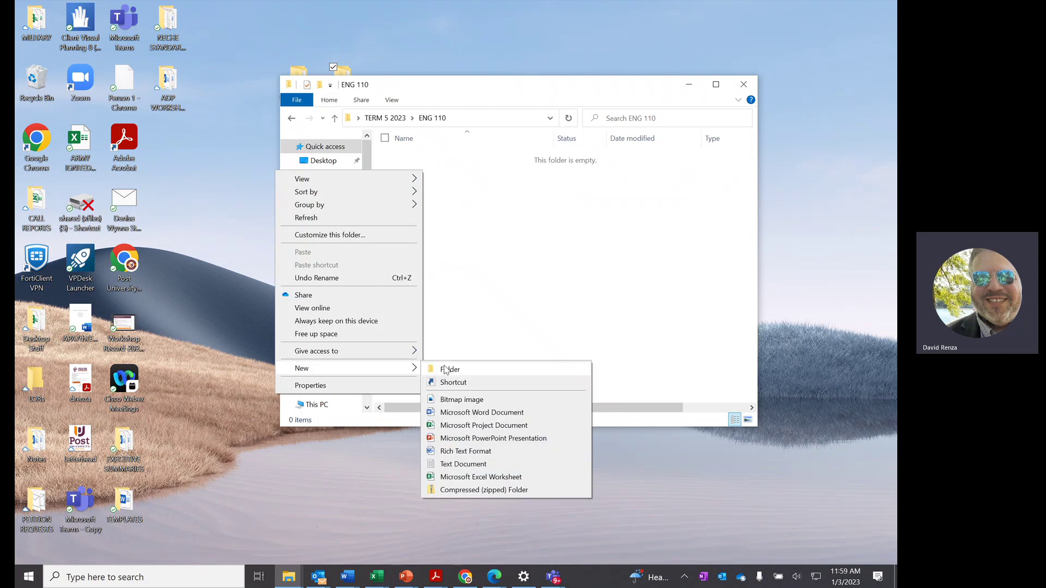
pyautogui.click(450, 369)
pyautogui.write('UNIT ')
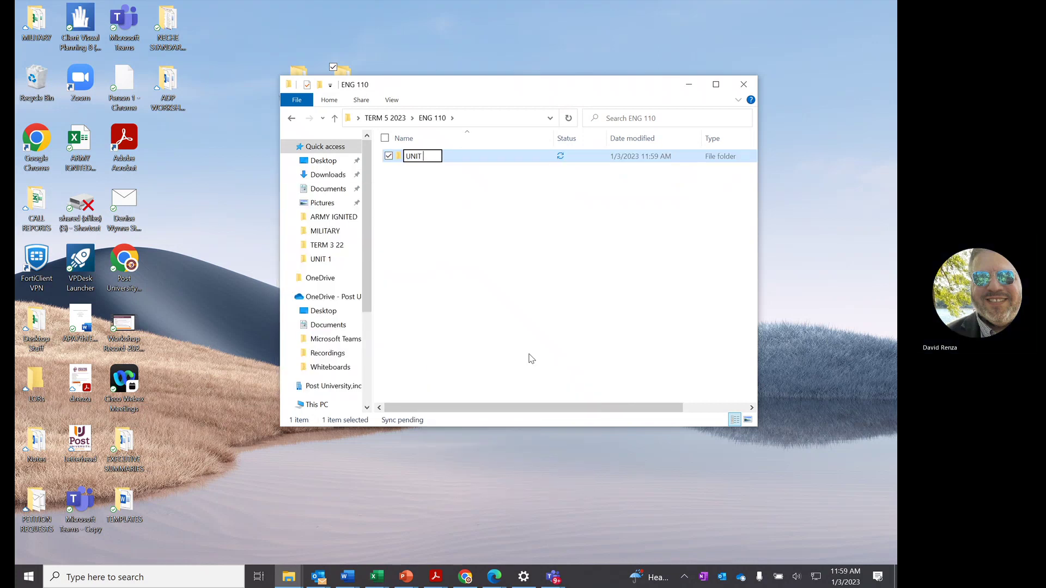
pyautogui.write('1')
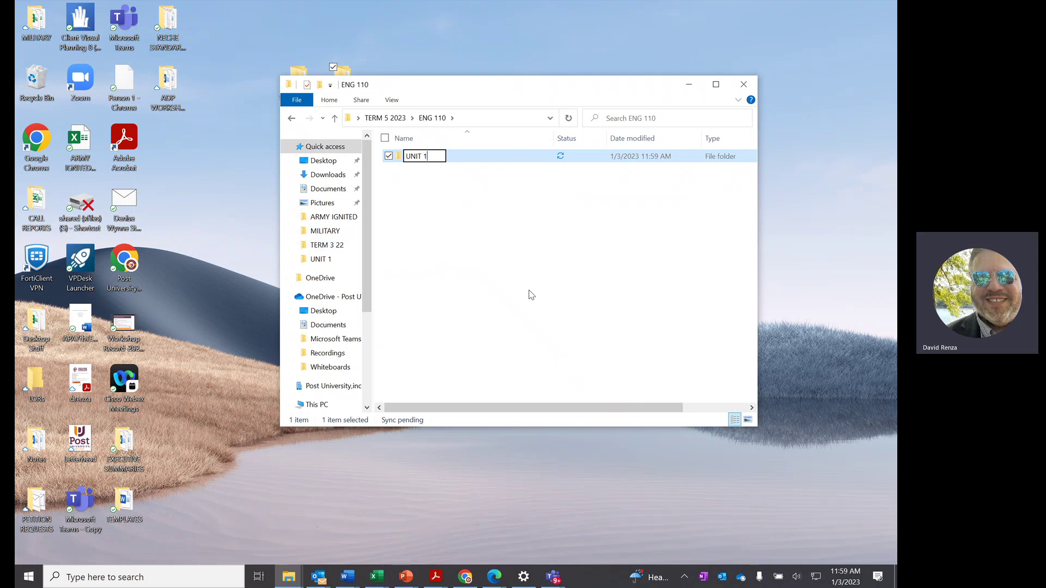
pyautogui.click(520, 269)
pyautogui.click(743, 84)
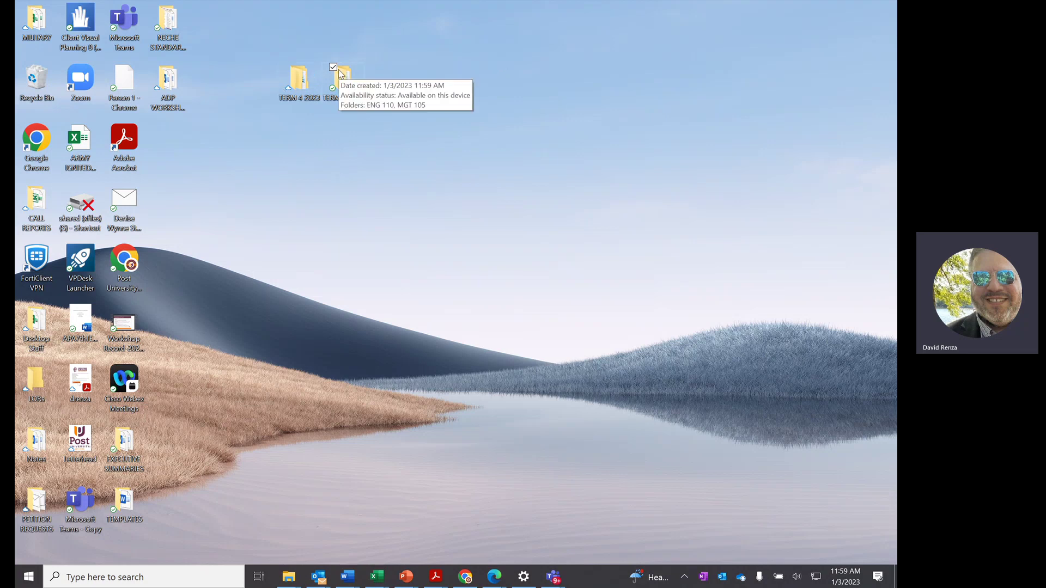
# - Open TERM 4 2023 from the desktop, nudge its window up, and open CRJ 101
pyautogui.moveTo(350, 89)
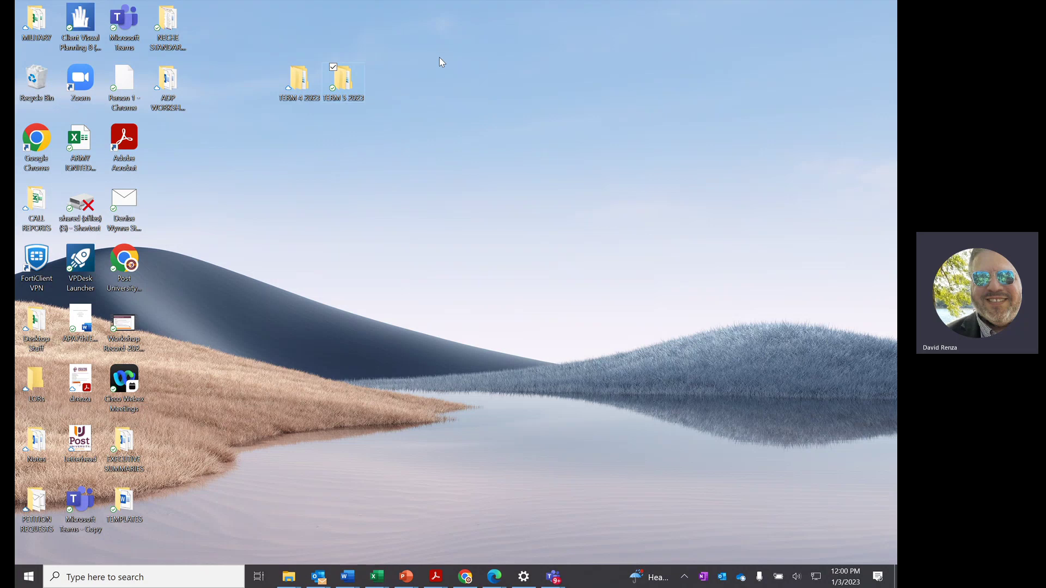
pyautogui.click(297, 87)
pyautogui.doubleClick(298, 87)
pyautogui.moveTo(512, 109); pyautogui.dragTo(479, 79)
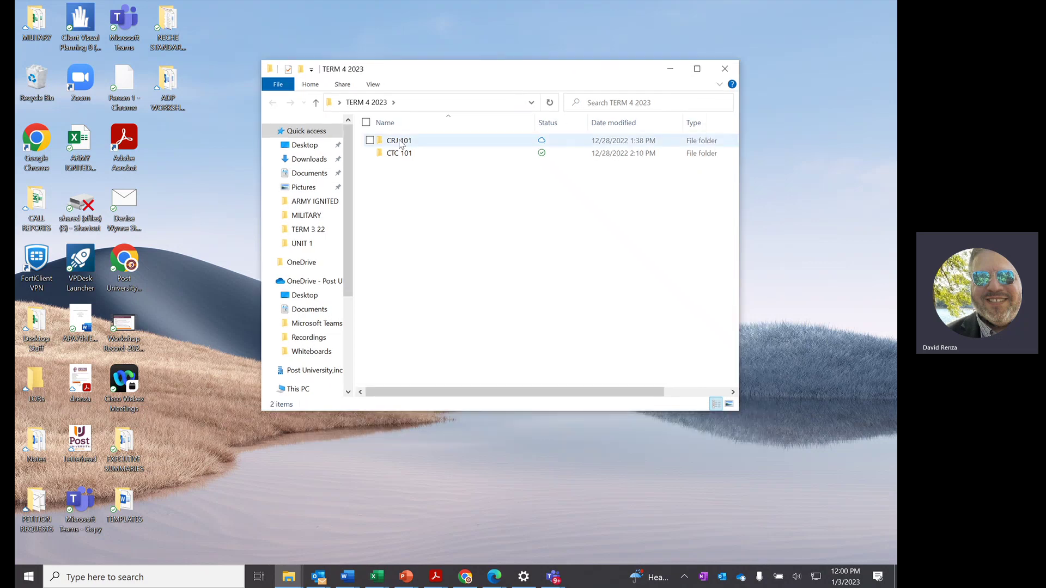
pyautogui.moveTo(449, 142)
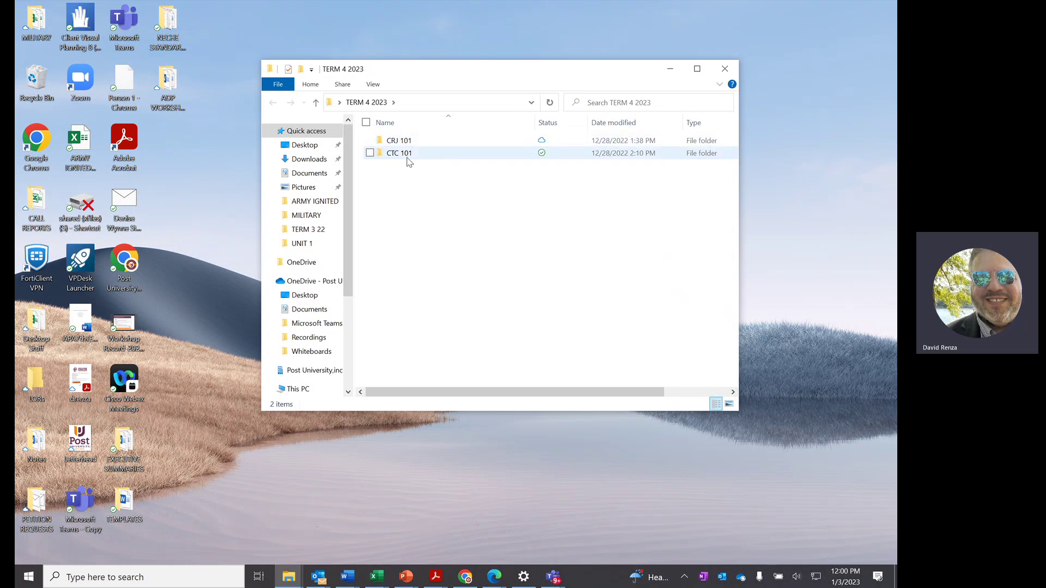
pyautogui.doubleClick(436, 142)
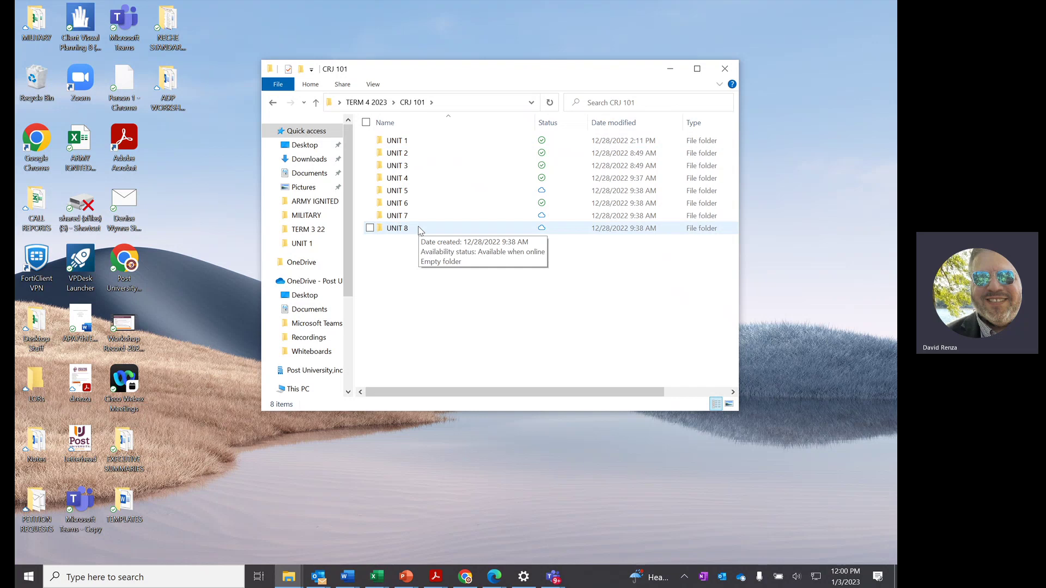
# - Open the UNIT 1 folder inside CRJ 101 to show its three course files
pyautogui.doubleClick(431, 142)
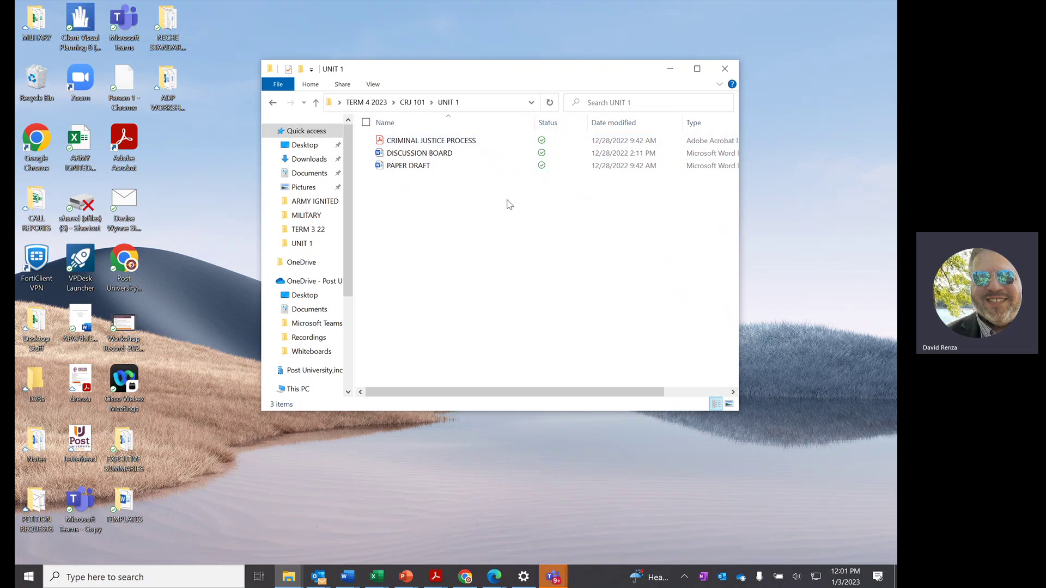
# - Open the CRIMINAL JUSTICE PROCESS PDF, scroll through it, then minimize Acrobat Reader
pyautogui.doubleClick(492, 141)
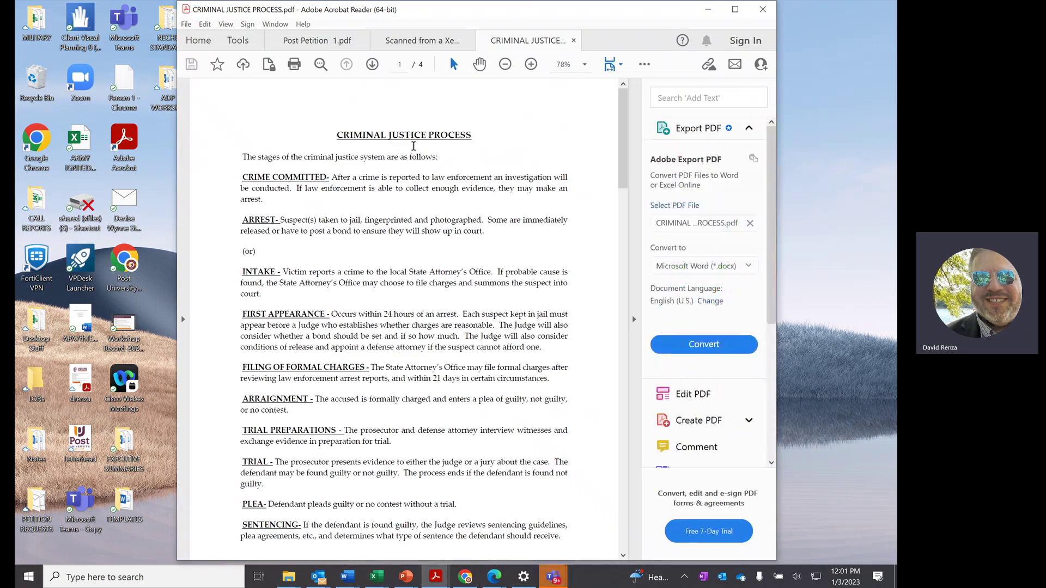
pyautogui.scroll(-1, 415, 152)
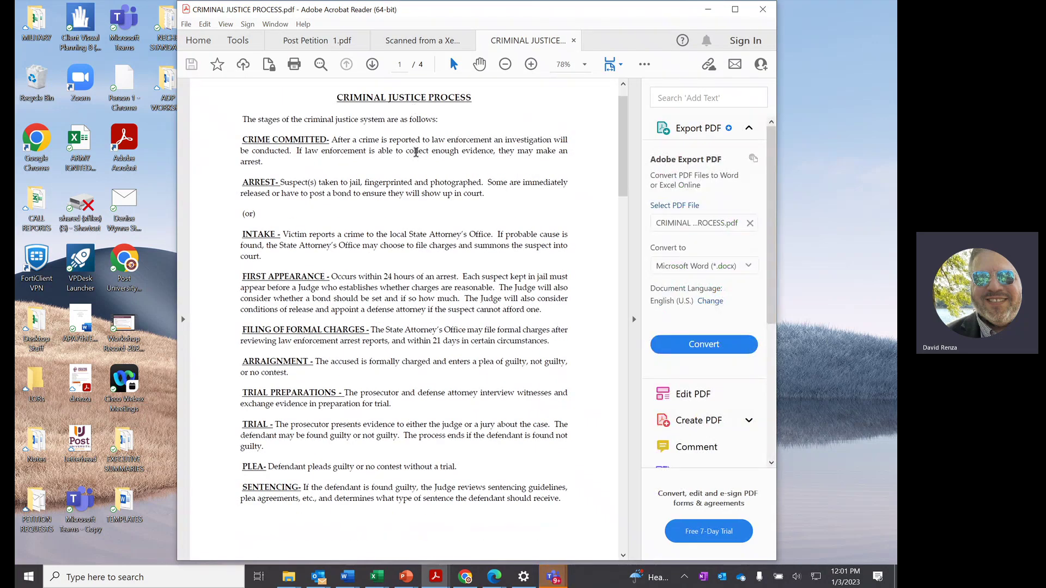
pyautogui.scroll(-3, 415, 153)
pyautogui.scroll(-1, 439, 166)
pyautogui.scroll(4, 439, 166)
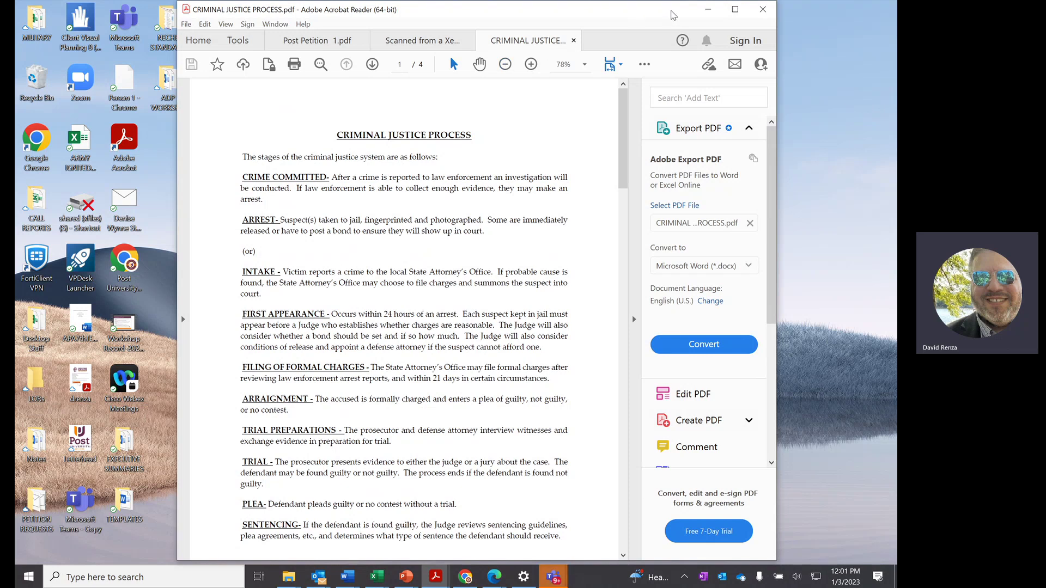
pyautogui.click(707, 10)
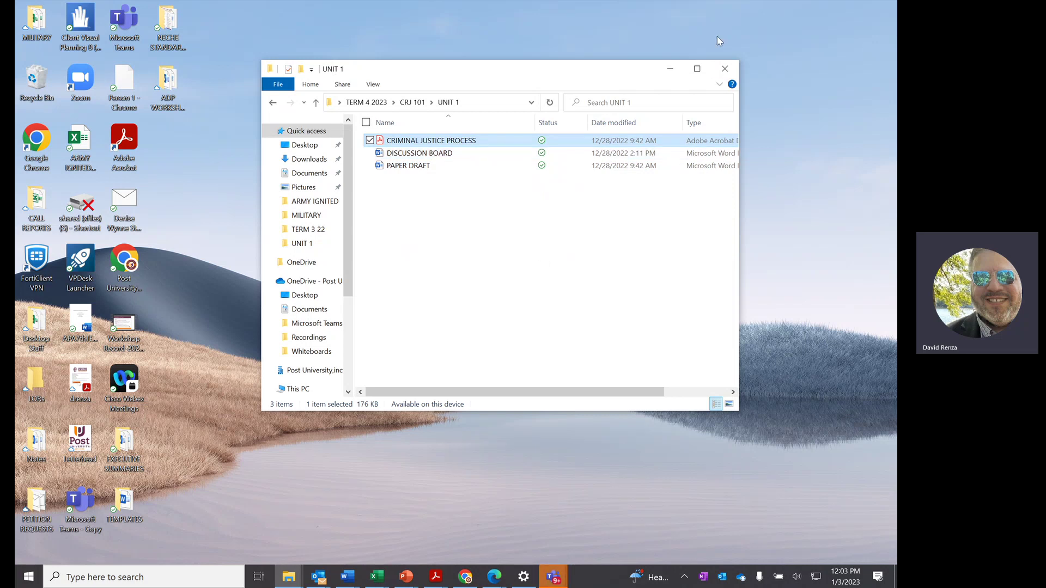
# - Close the UNIT 1 window and create a desktop folder named 'SCHOOLWORK'
pyautogui.click(731, 70)
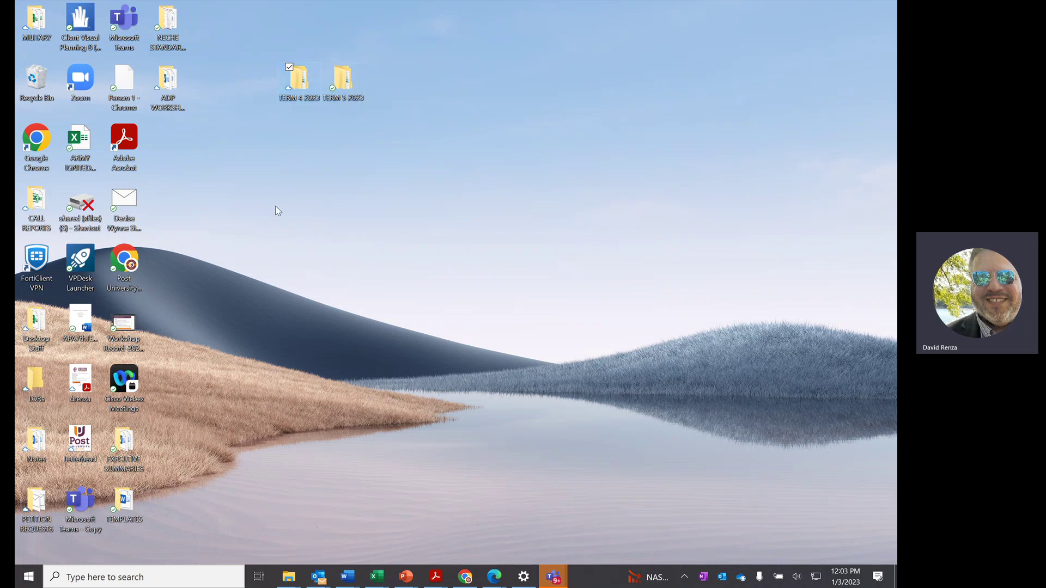
pyautogui.rightClick(249, 137)
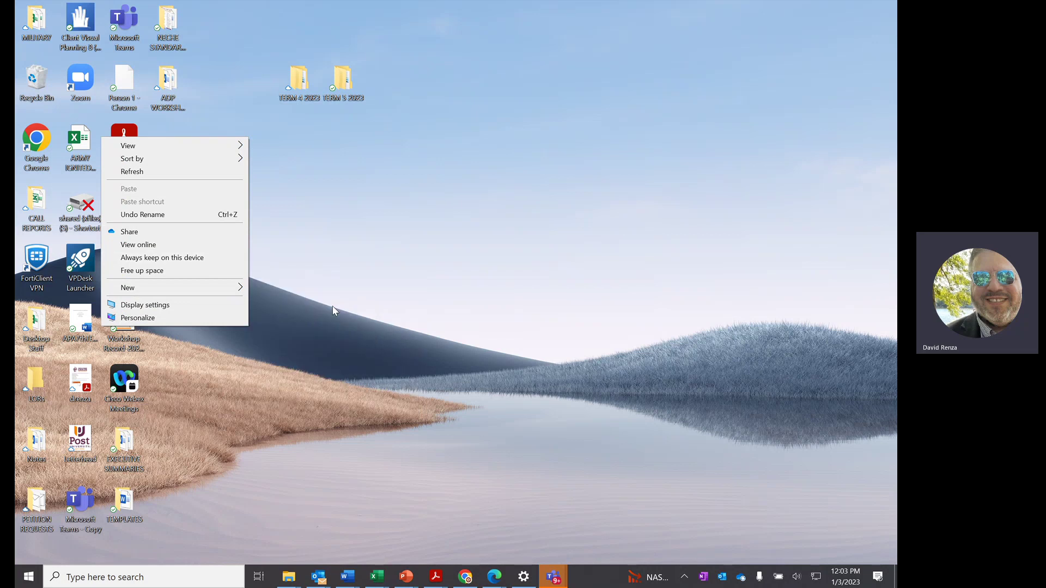
pyautogui.moveTo(233, 291)
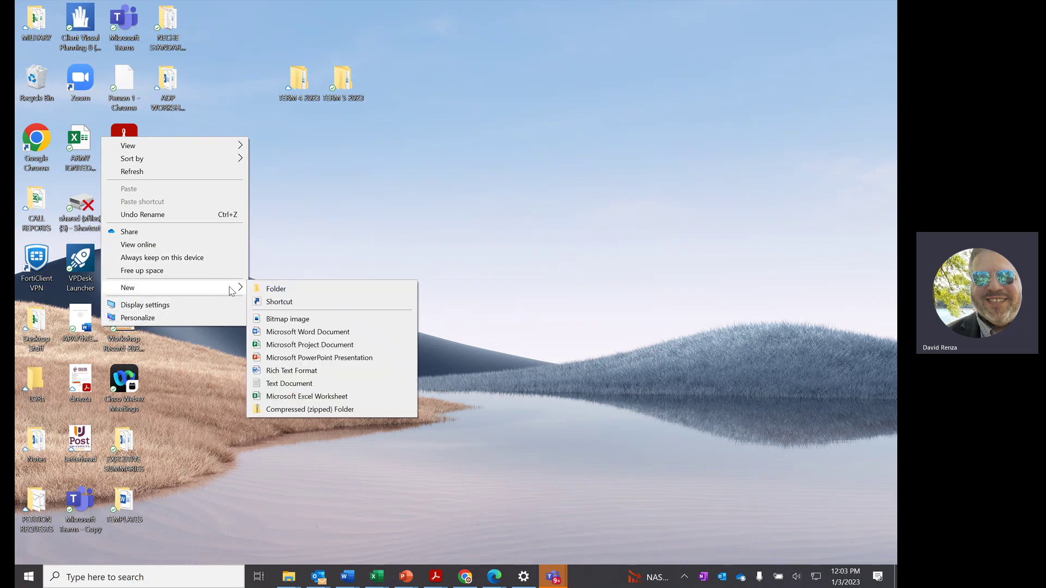
pyautogui.click(273, 290)
pyautogui.write('POST UNIVERSITY')
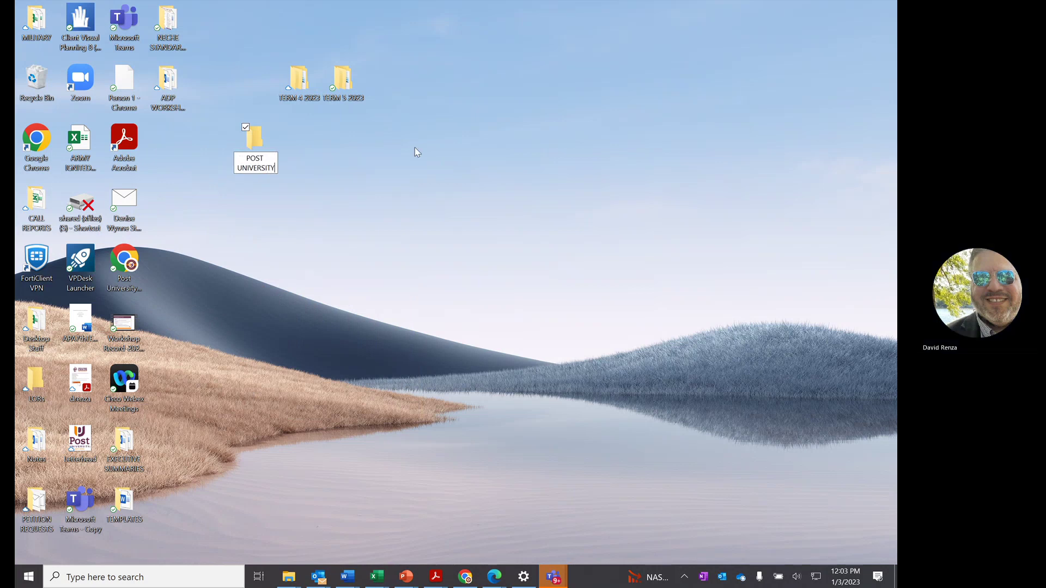
pyautogui.press('BackSpace')
pyautogui.press('BackSpace')
pyautogui.press('BackSpace')
pyautogui.press('BackSpace')
pyautogui.press('BackSpace')
pyautogui.press('BackSpace')
pyautogui.press('BackSpace')
pyautogui.press('BackSpace')
pyautogui.press('BackSpace')
pyautogui.press('BackSpace')
pyautogui.press('BackSpace')
pyautogui.press('BackSpace')
pyautogui.press('BackSpace')
pyautogui.press('BackSpace')
pyautogui.press('BackSpace')
pyautogui.write('SCHOOL')
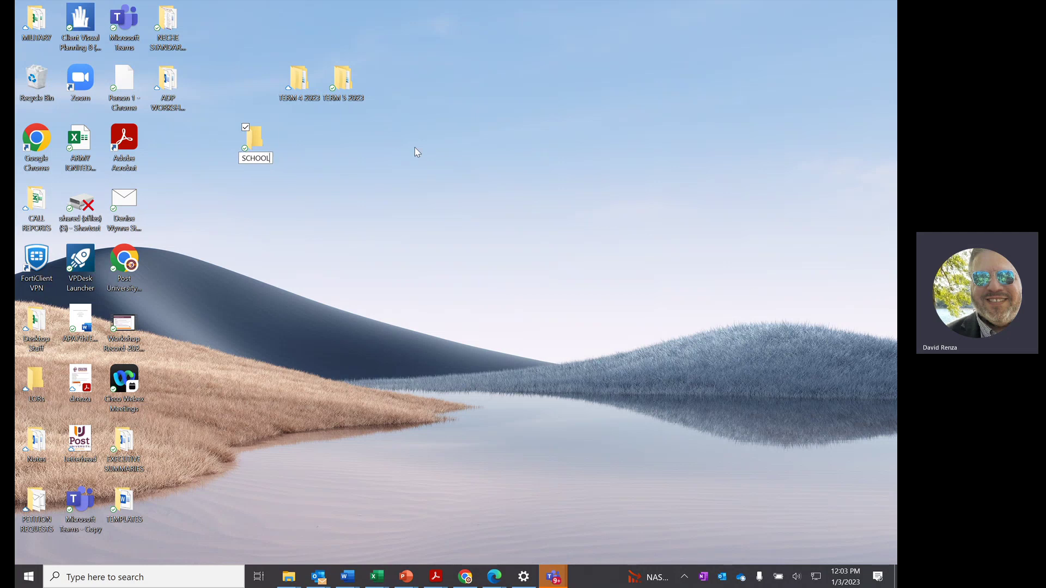
pyautogui.write('WORD')
pyautogui.press('BackSpace')
pyautogui.write('K')
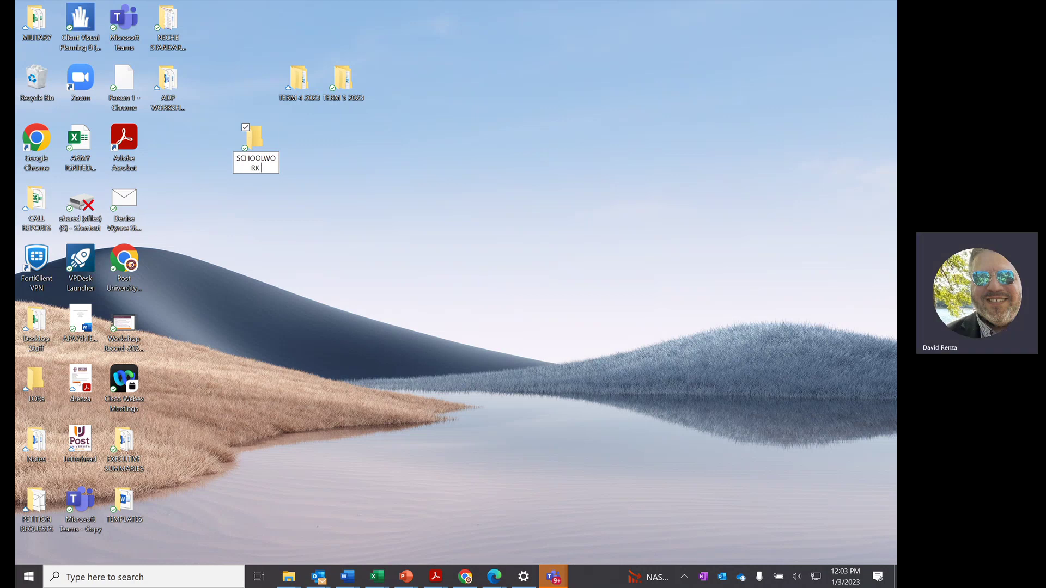
pyautogui.press('Return')
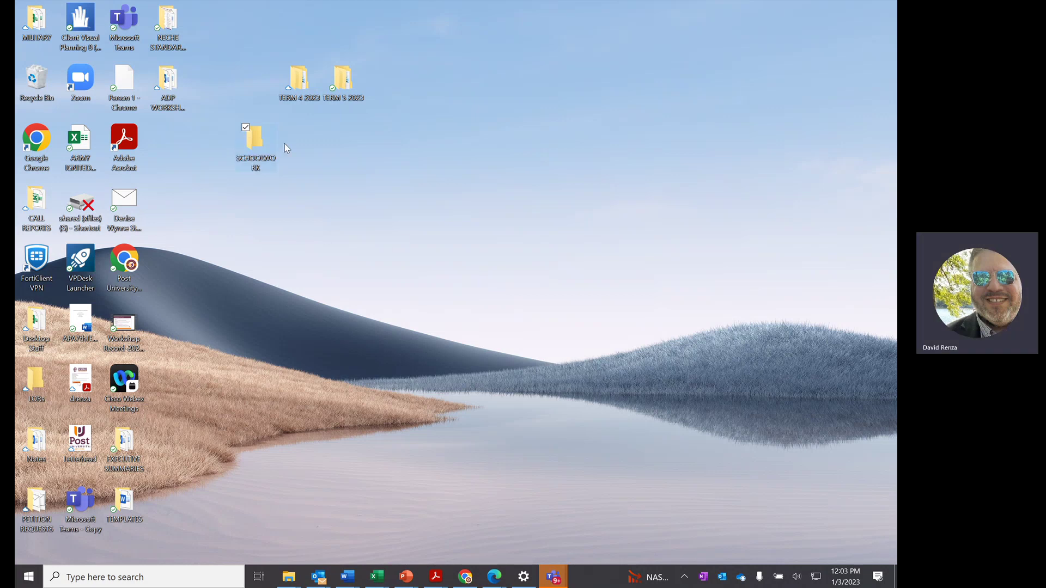
# - Drag the TERM folders onto SCHOOLWORK, cancelling the move for in-use TERM 4 2023
pyautogui.rightClick(260, 160)
pyautogui.click(349, 148)
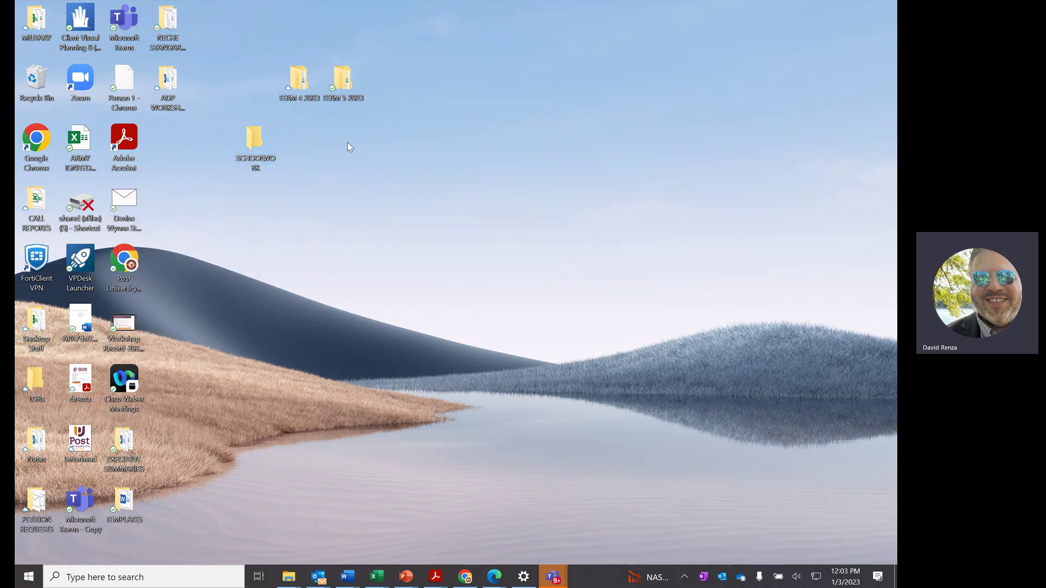
pyautogui.click(304, 79)
pyautogui.moveTo(348, 78); pyautogui.dragTo(259, 140)
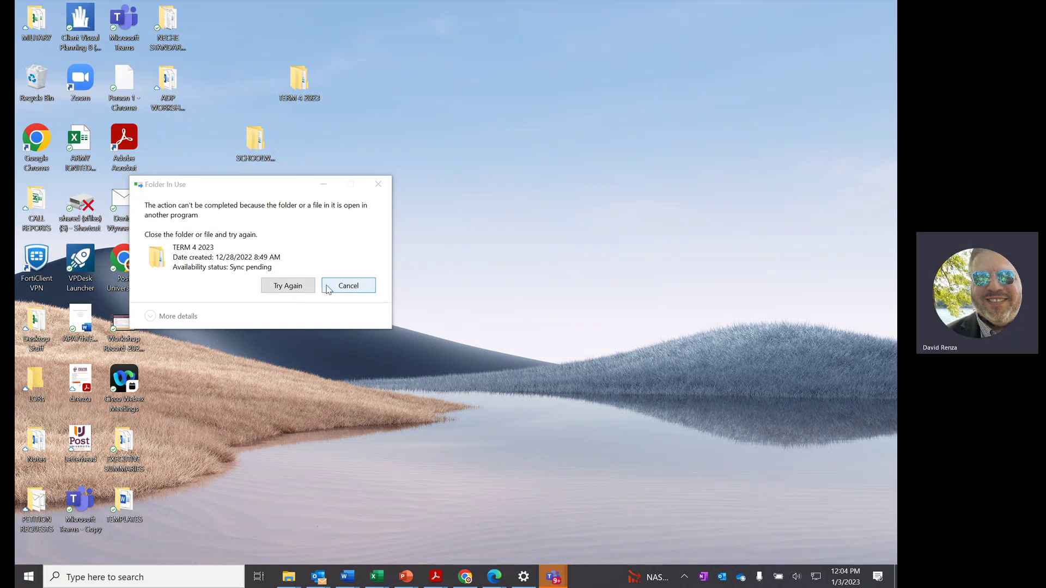
pyautogui.click(288, 286)
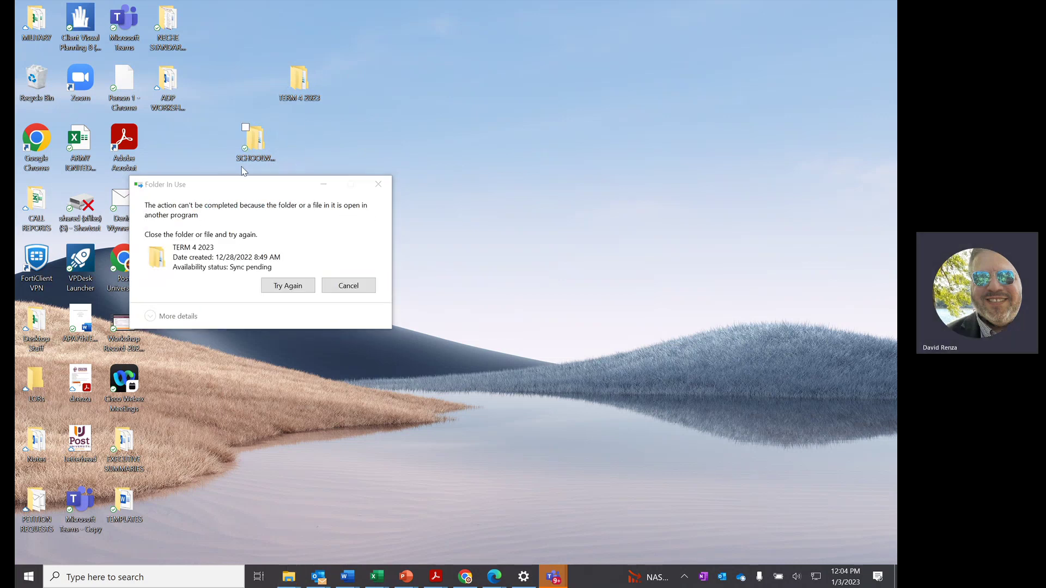
pyautogui.click(378, 184)
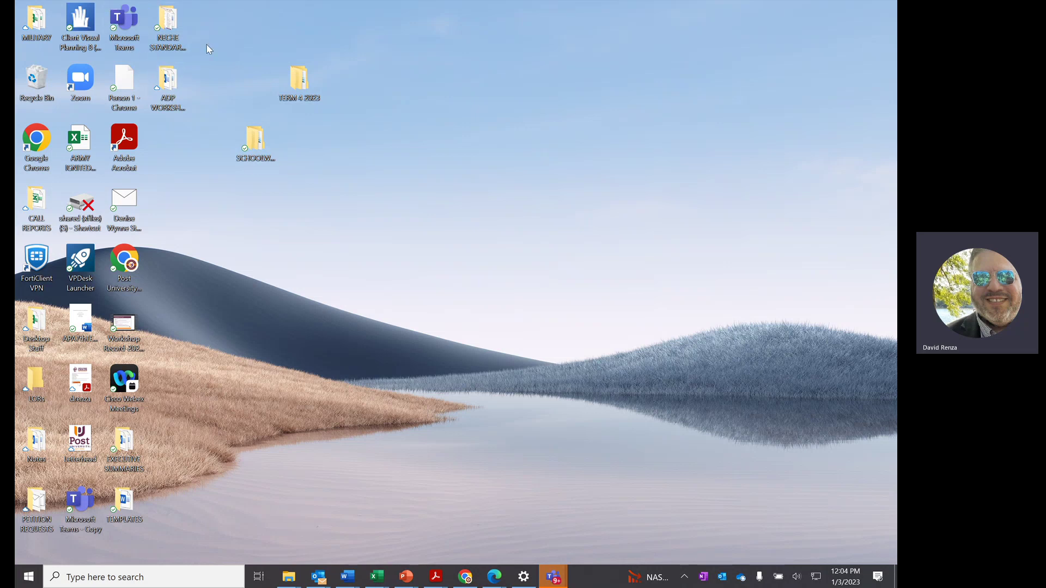
# - Rename SCHOOLWORK to 'POST U' and drag it beside the left icon columns
pyautogui.rightClick(260, 156)
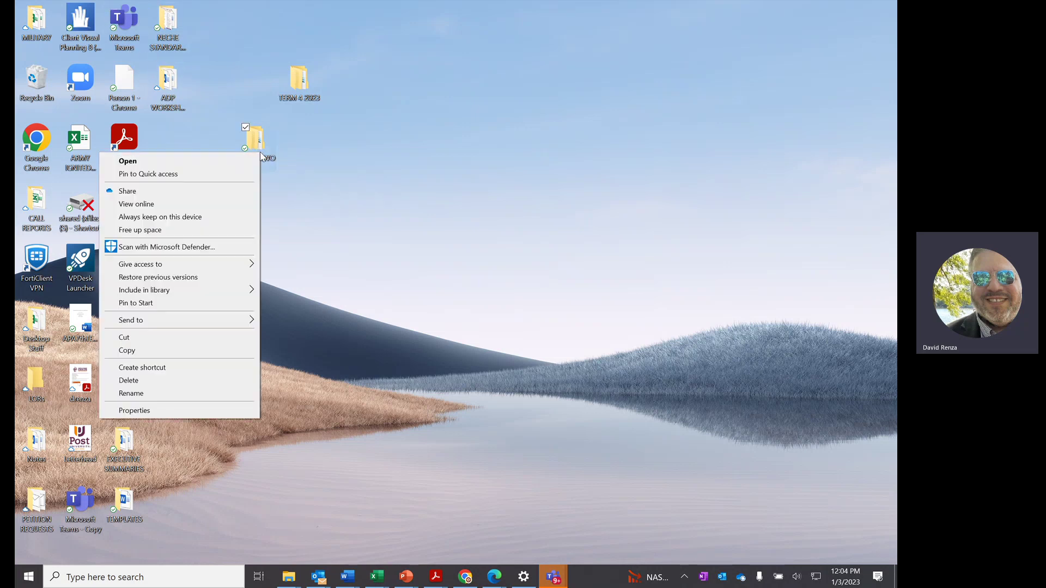
pyautogui.click(171, 393)
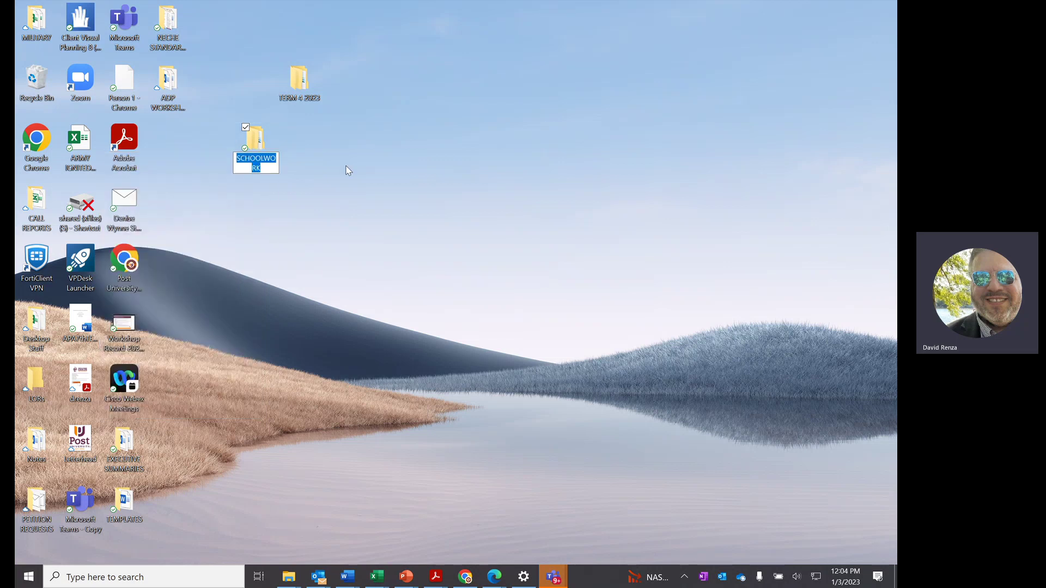
pyautogui.write('POS')
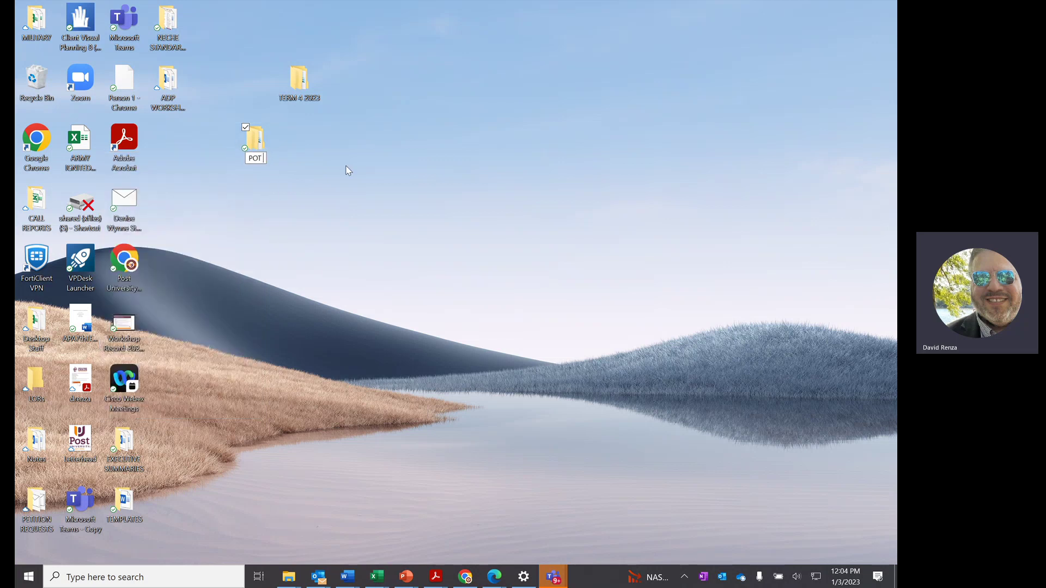
pyautogui.write('T U')
pyautogui.press('Return')
pyautogui.moveTo(249, 140); pyautogui.dragTo(168, 140)
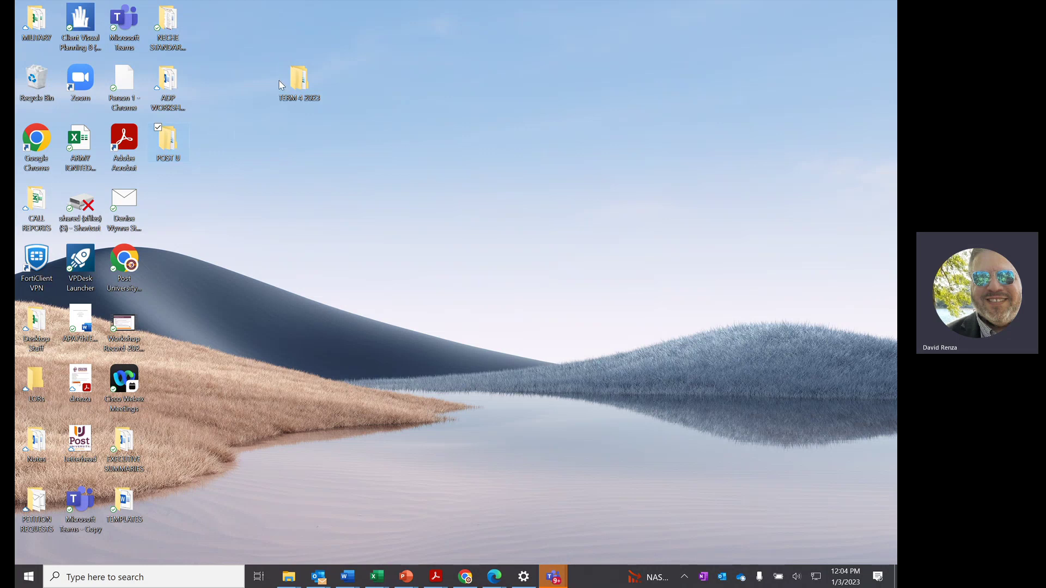